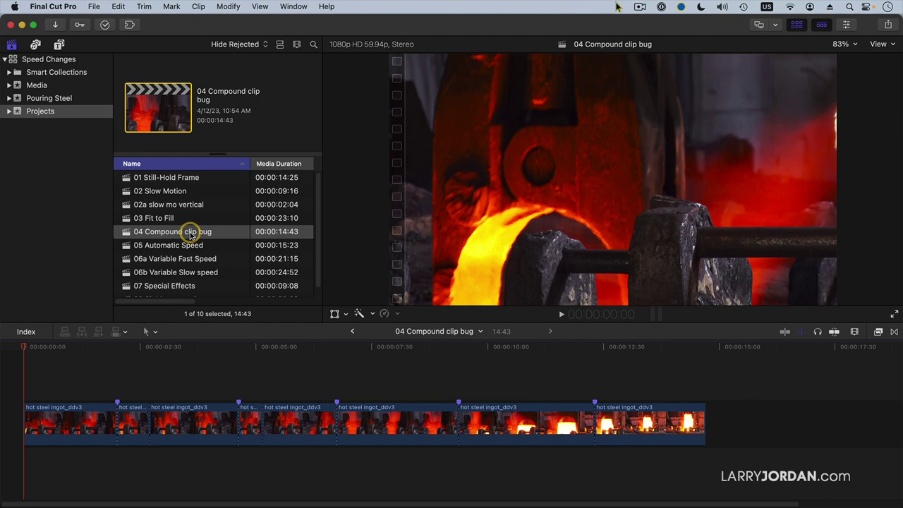
- Select all the hot steel clips and combine them into the compound clip '04 Compound clip bug Clip 1'
click(133, 424)
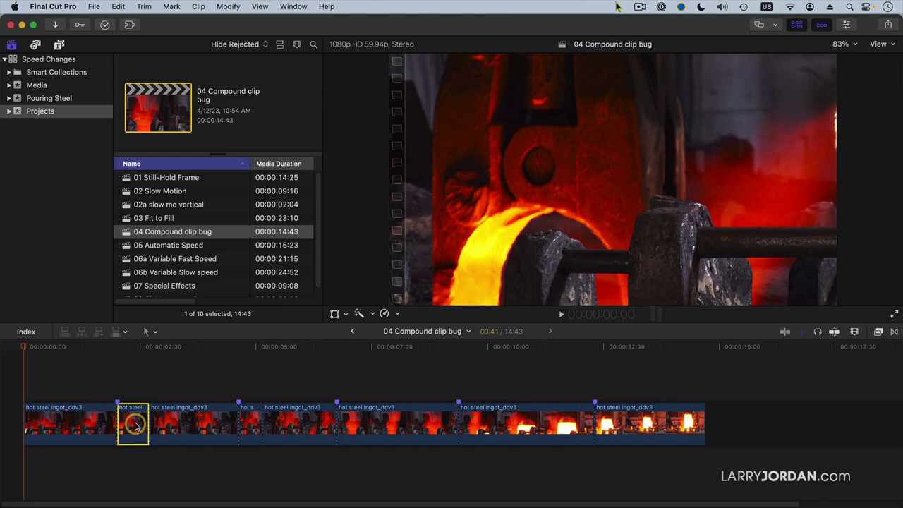
click(84, 392)
key(cmd+a)
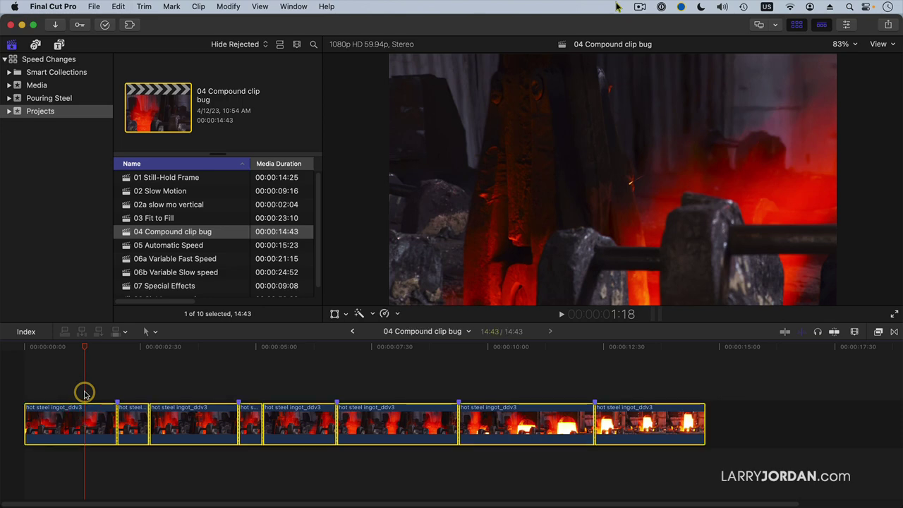
key(alt+g)
key(Return)
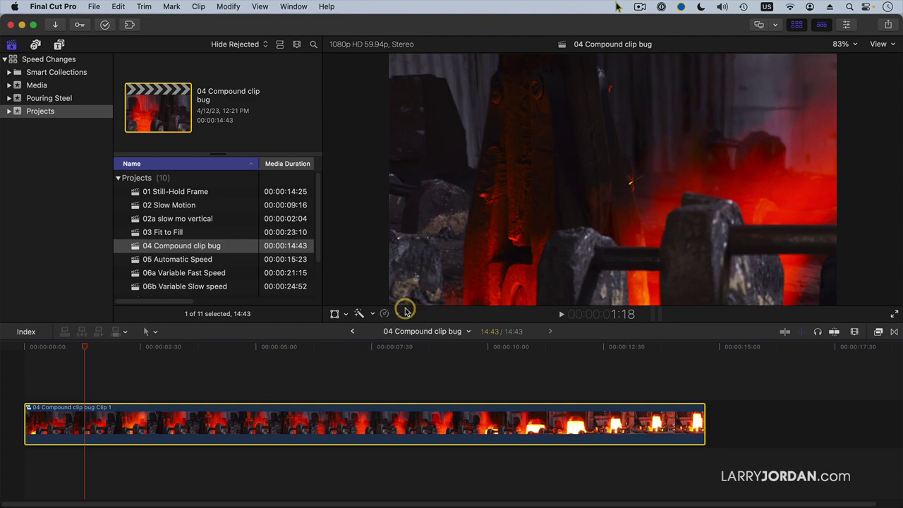
- Retime the compound clip to Slow 50%, stretching the project to 29:26
key(super+r)
click(387, 399)
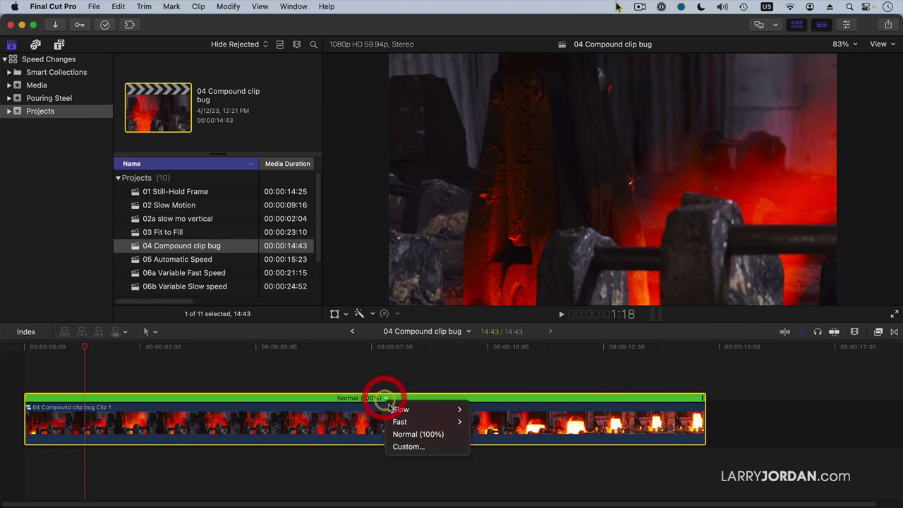
mouse_move(444, 408)
click(485, 409)
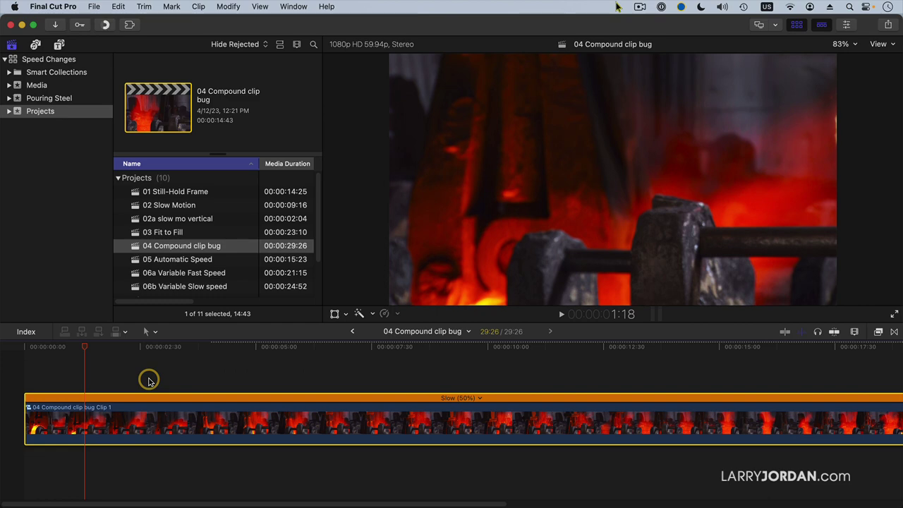
- Play the slowed compound clip from near the start, then stop playback
click(47, 347)
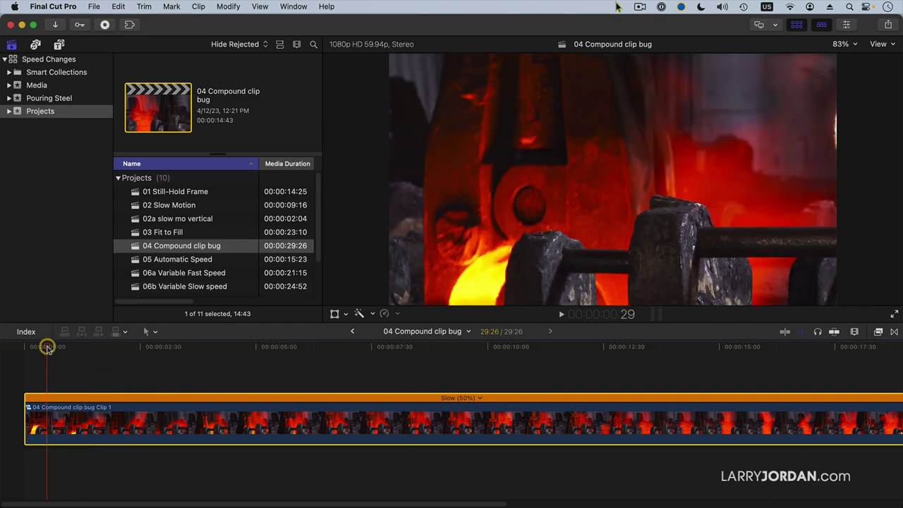
key(space)
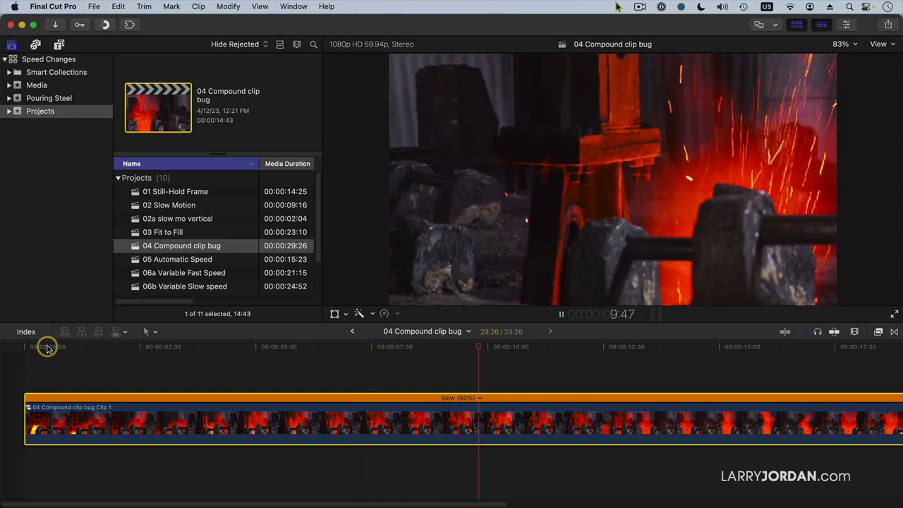
key(space)
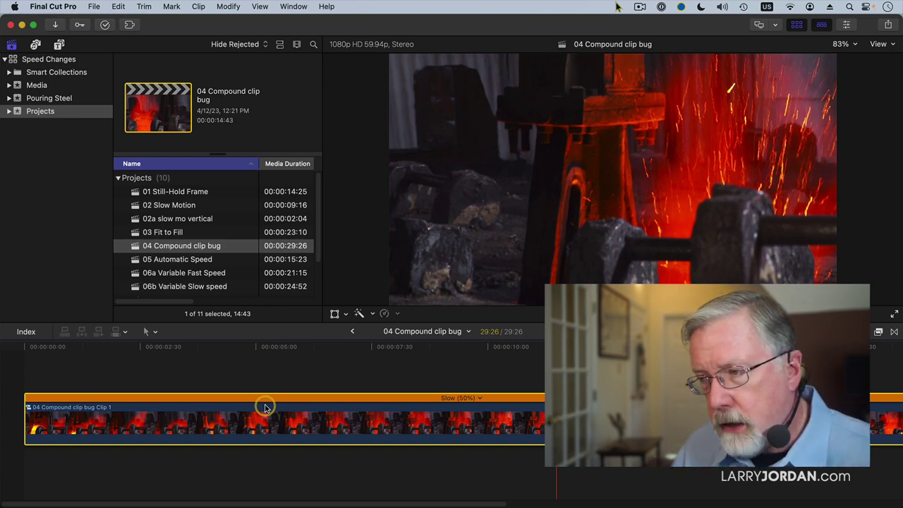
- Drag the retime handle to Slow 81% (project 18:12), then play from the start and stop
key(shift+z)
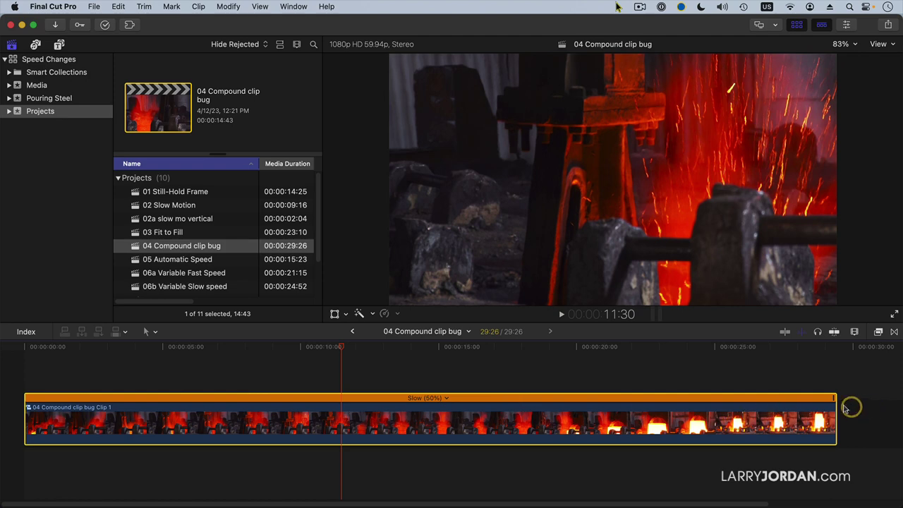
drag(833, 399, 524, 395)
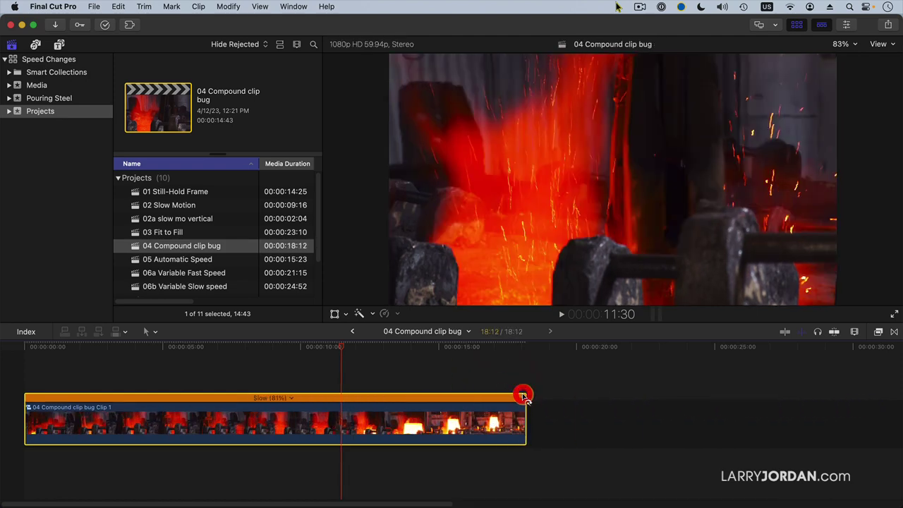
click(33, 347)
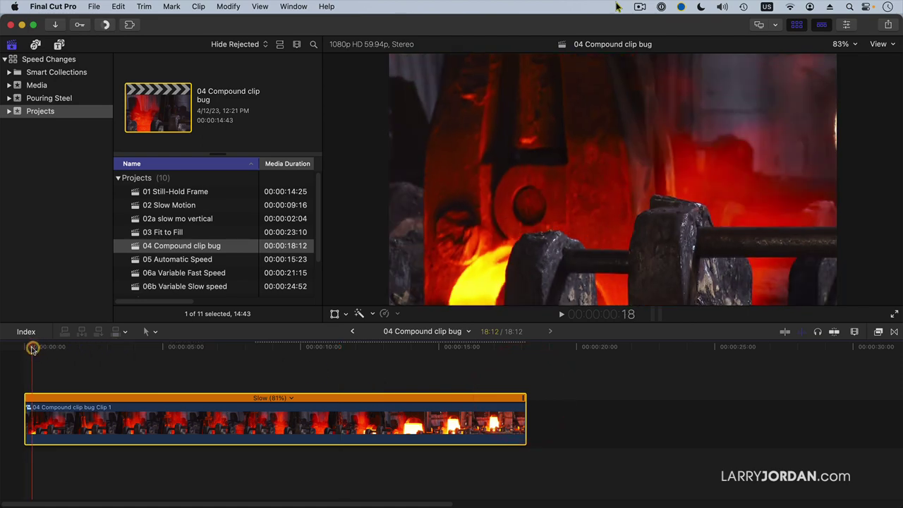
key(space)
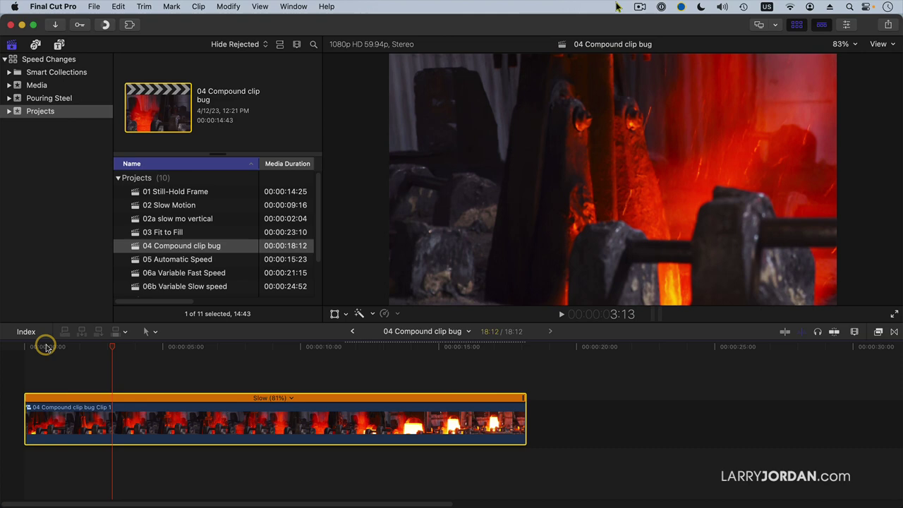
click(44, 346)
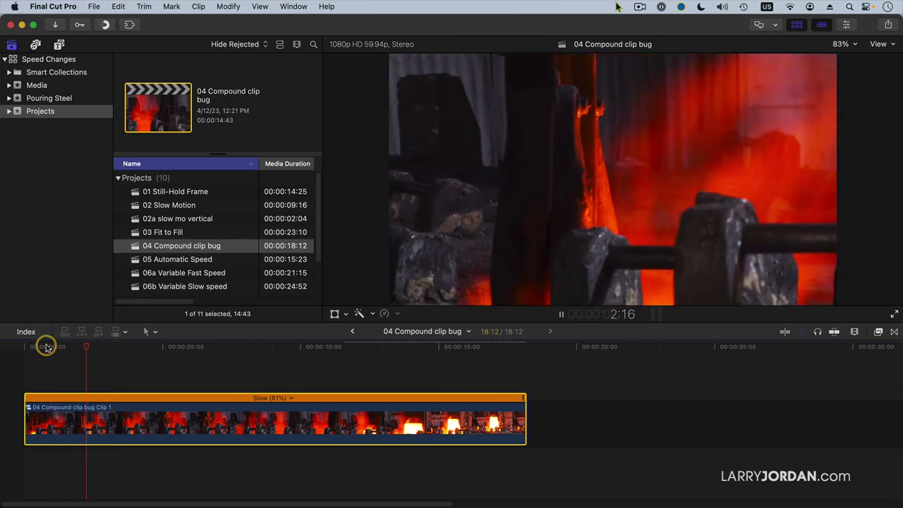
key(space)
- Step frame by frame between 2:28 and 2:30 to inspect the glitch frames
key(Left)
key(Left)
key(Left)
key(Left)
key(Left)
key(Left)
key(Left)
key(Left)
key(Left)
key(Left)
key(Left)
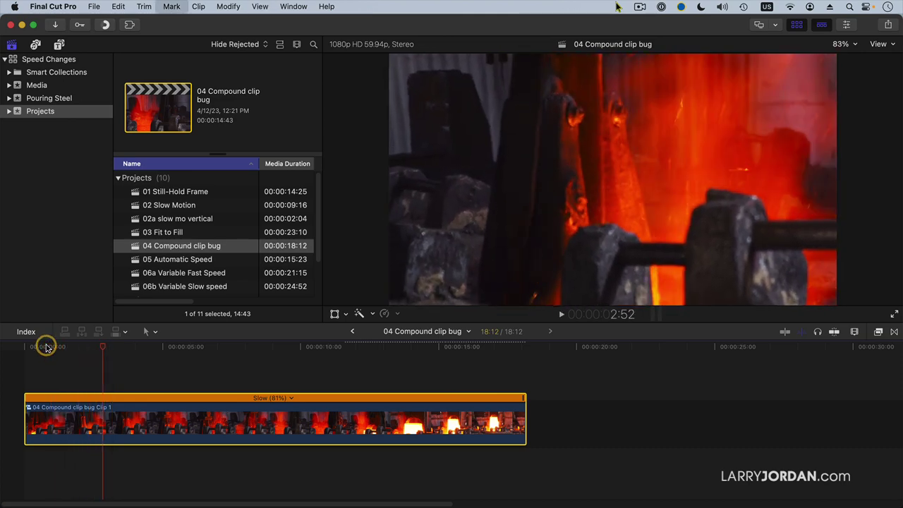
key(Left)
key(Left)
key(Left)
key(Left)
key(Left)
key(Left)
key(Left)
key(Left)
key(Left)
key(Left)
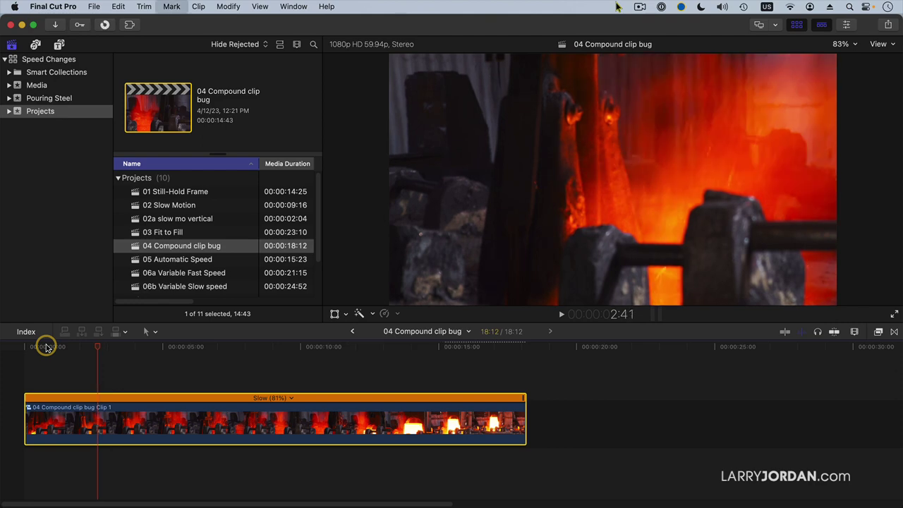
key(Left)
key(Left)
key(Left)
key(Left)
key(Left)
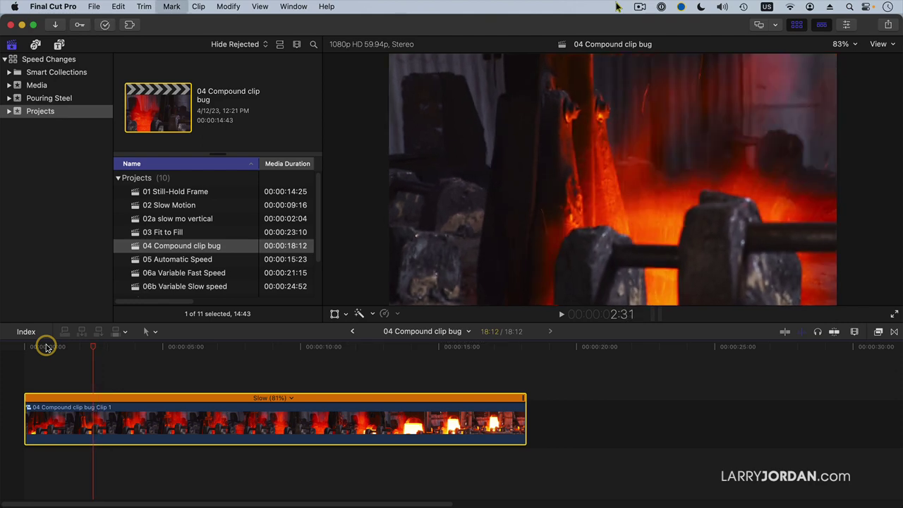
key(Left)
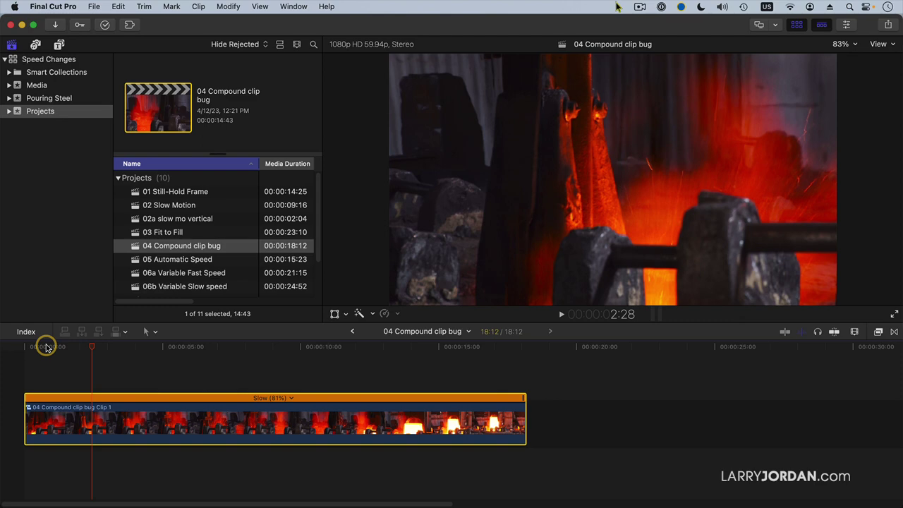
key(Right)
key(Left)
key(Right)
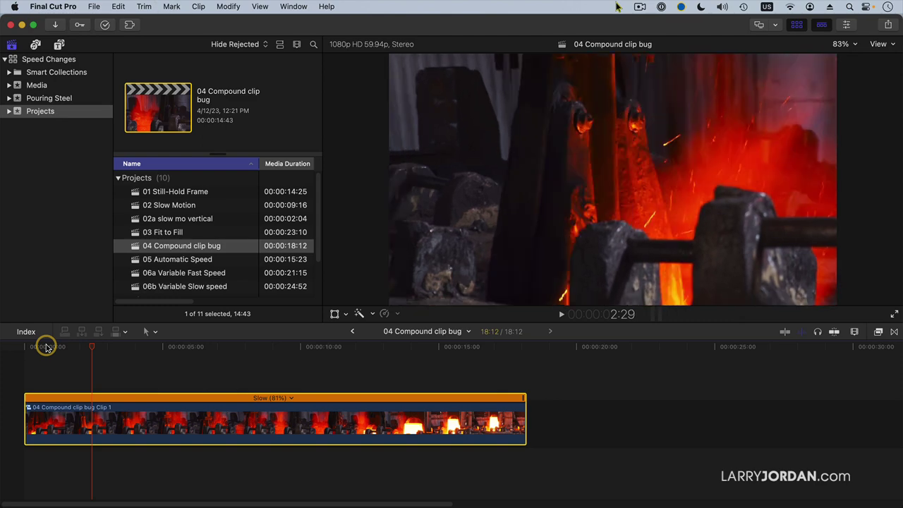
key(Right)
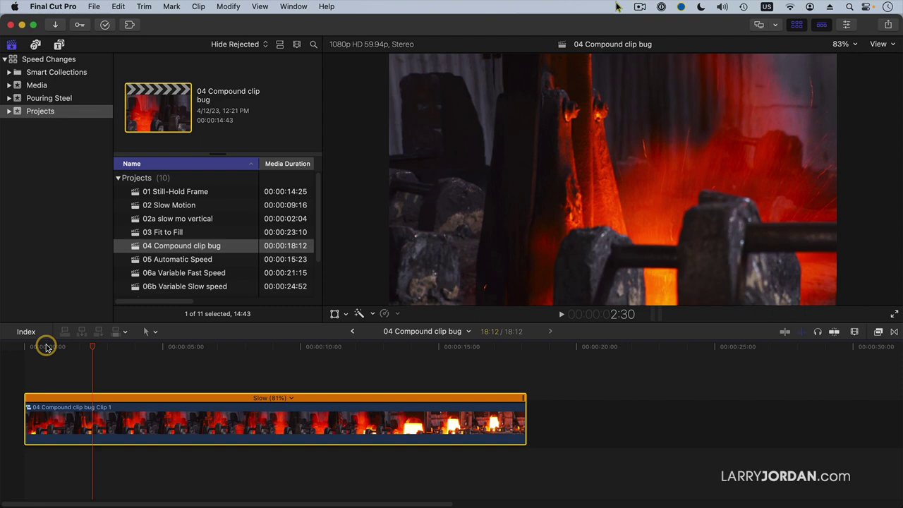
key(Left)
key(Left)
key(Right)
key(Right)
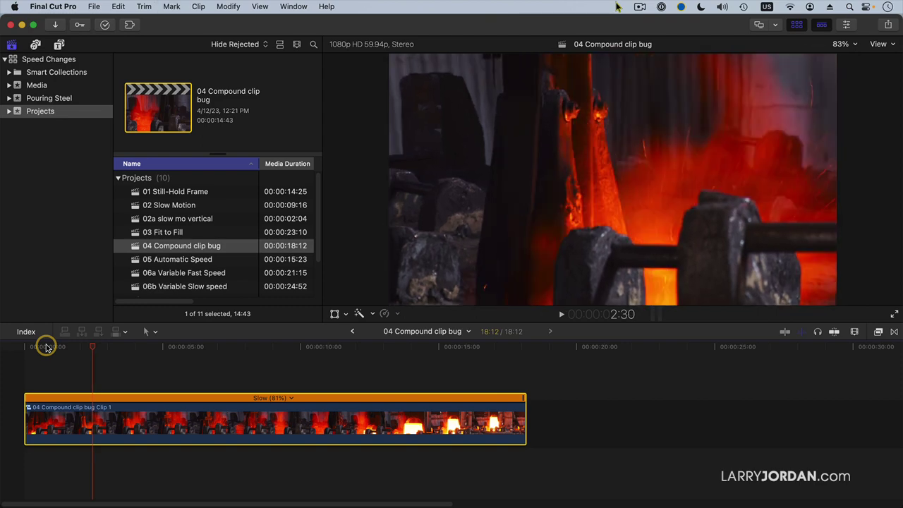